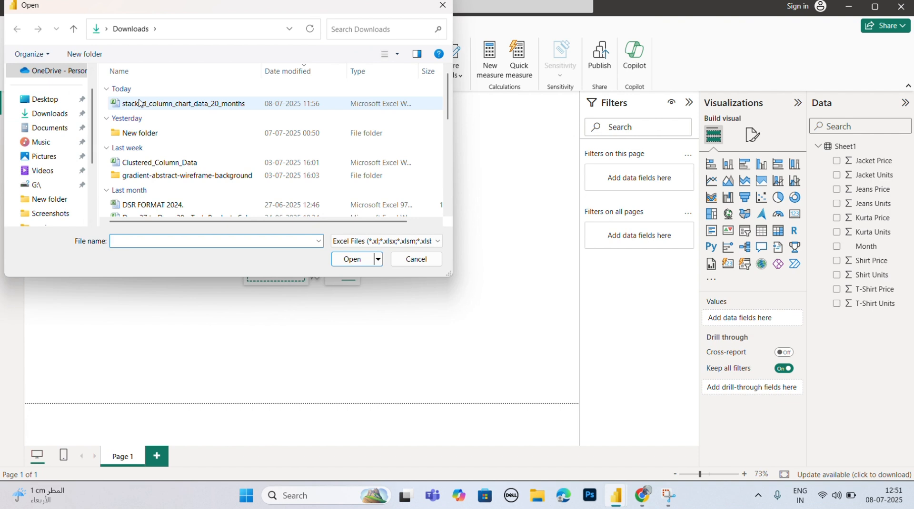
pyautogui.click(139, 103)
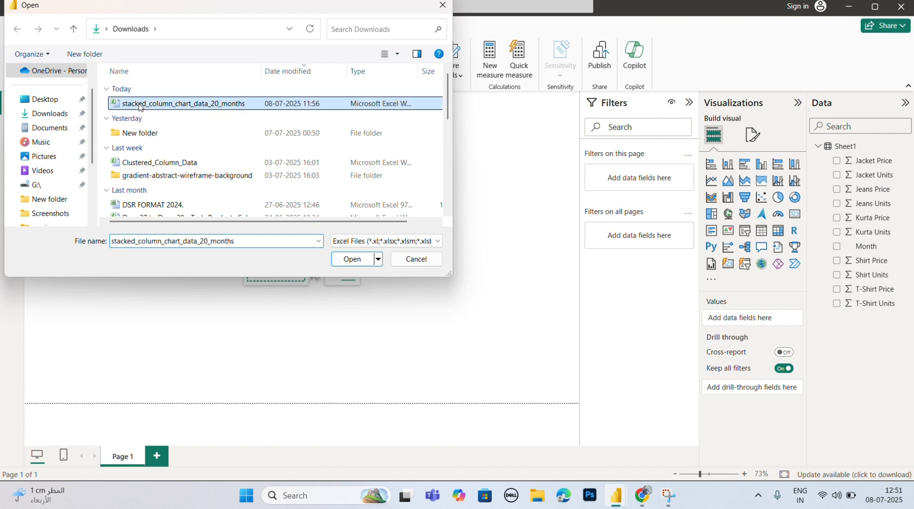
pyautogui.click(345, 266)
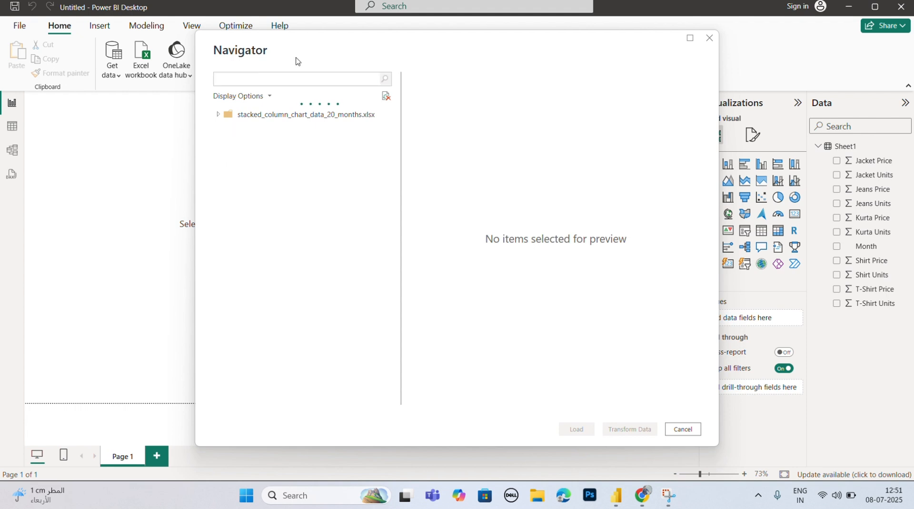
pyautogui.click(261, 130)
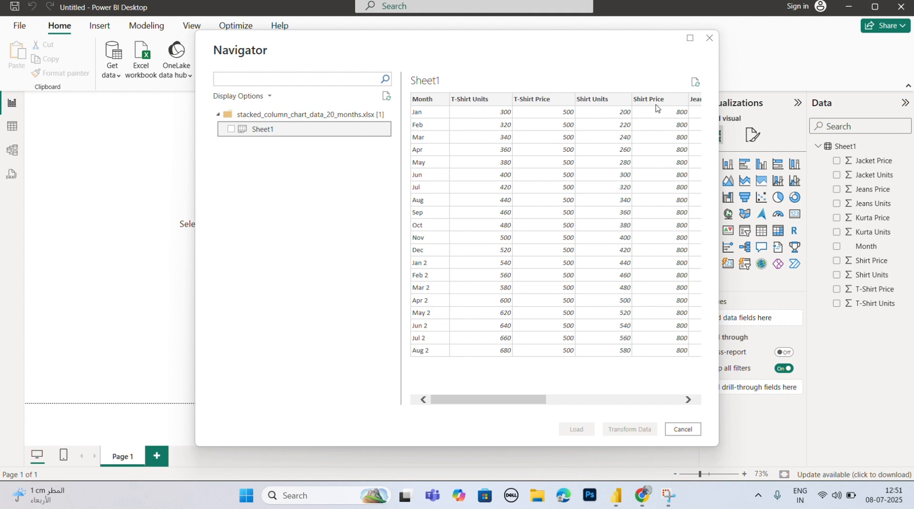
pyautogui.moveTo(535, 400)
pyautogui.mouseDown()
pyautogui.moveTo(665, 399)
pyautogui.moveTo(535, 414)
pyautogui.mouseUp()
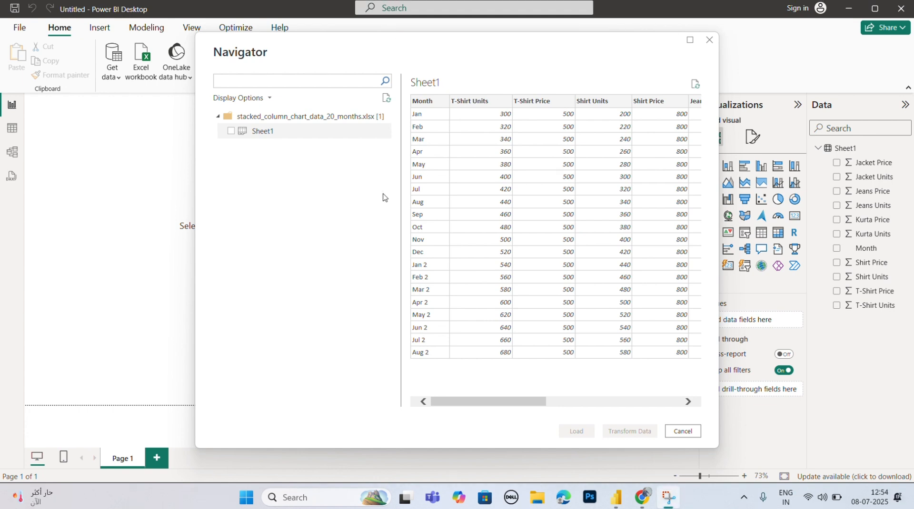
pyautogui.click(231, 131)
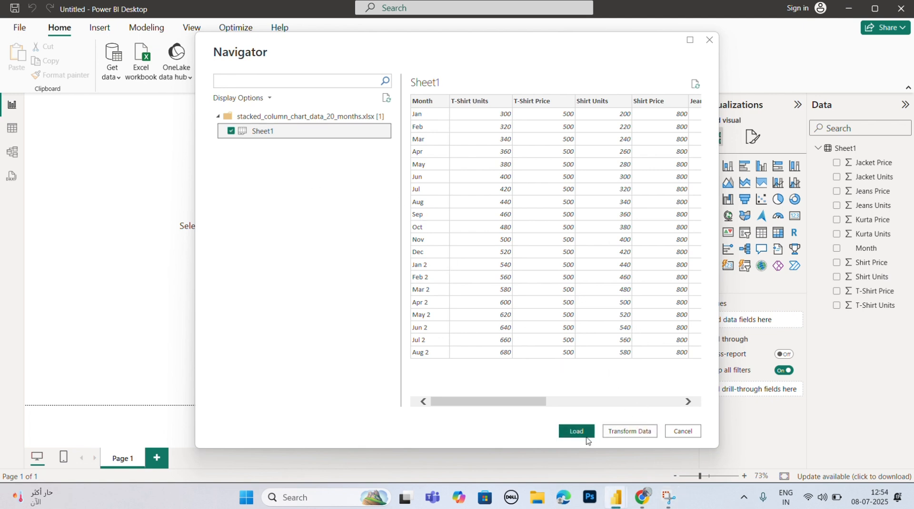
pyautogui.click(684, 432)
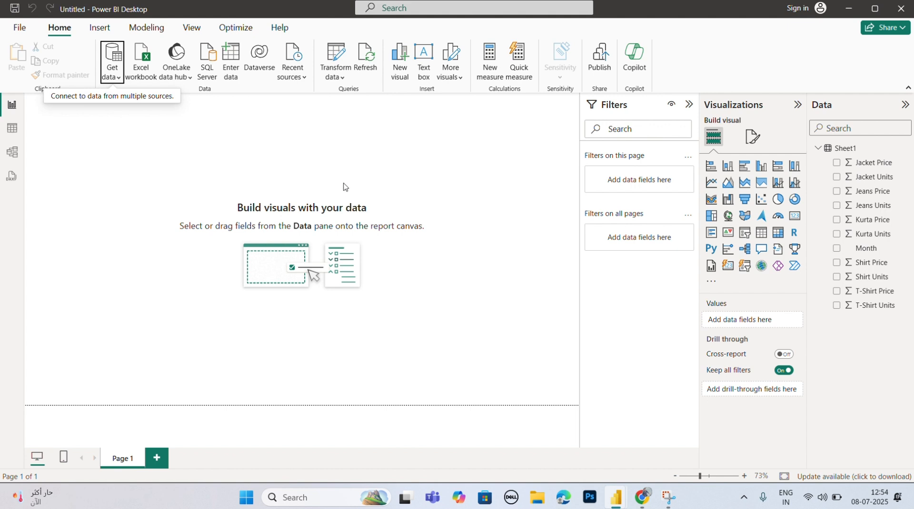
# Insert a 100% stacked column chart, place it near the middle of the page and enlarge it in height and width
pyautogui.click(794, 167)
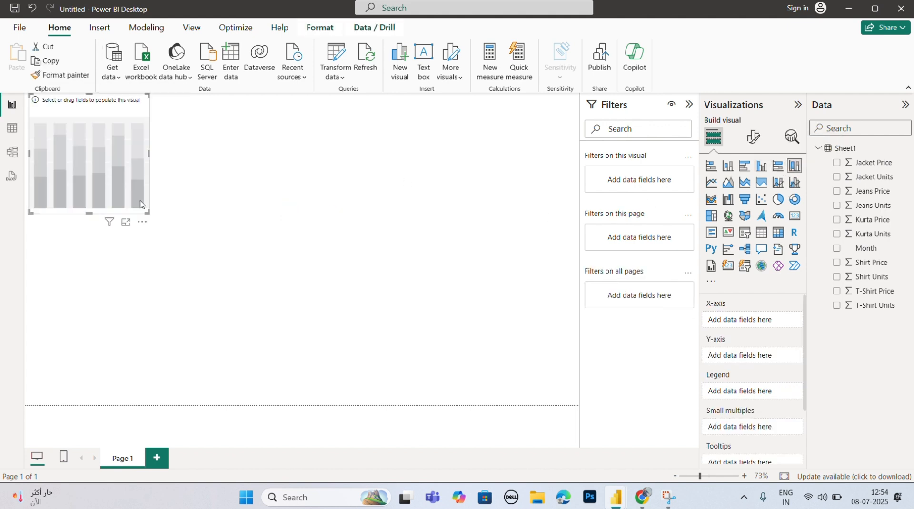
pyautogui.moveTo(101, 156); pyautogui.dragTo(306, 246)
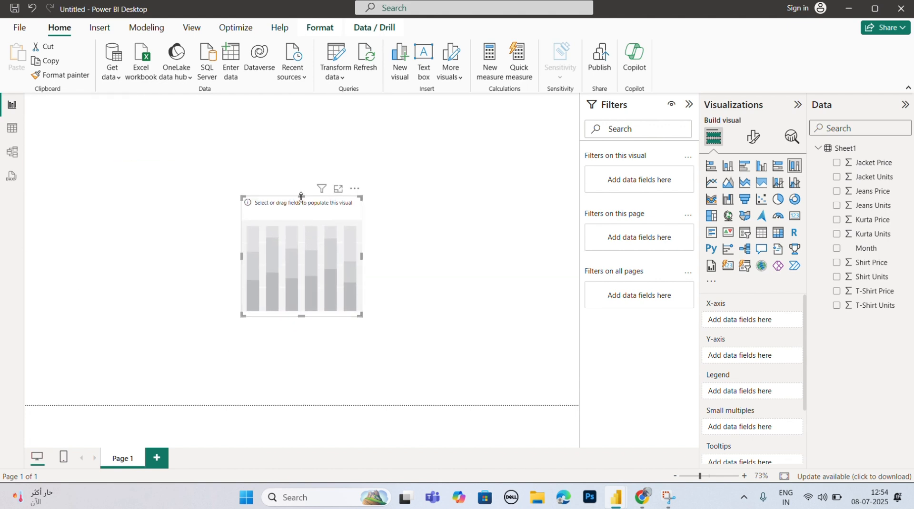
pyautogui.moveTo(301, 197); pyautogui.dragTo(301, 155)
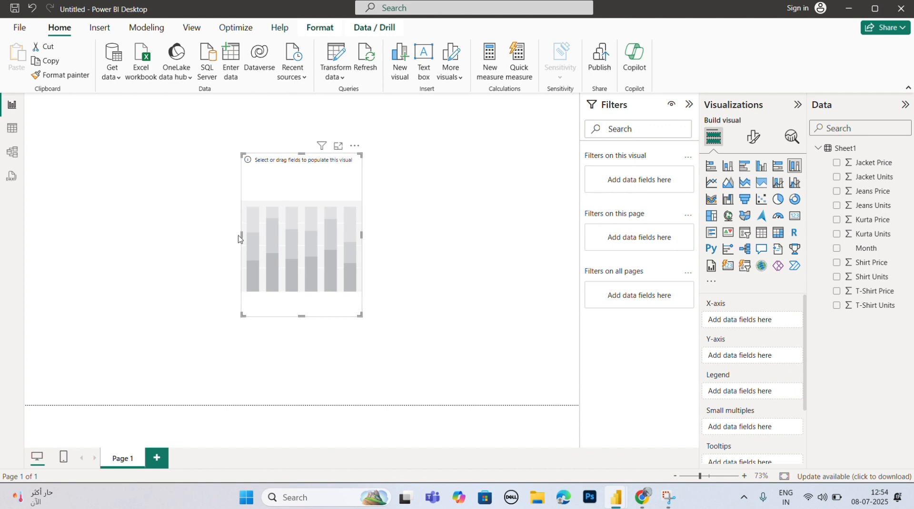
pyautogui.moveTo(240, 235); pyautogui.dragTo(149, 237)
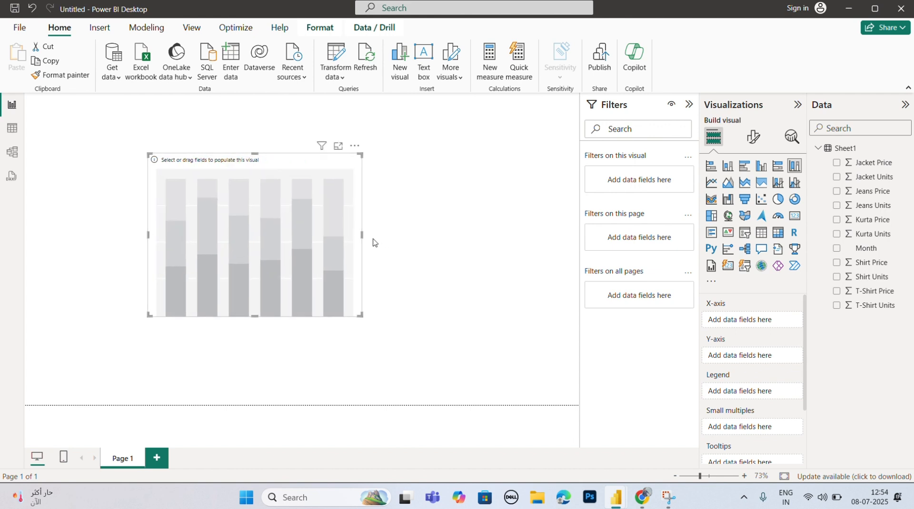
pyautogui.moveTo(361, 235); pyautogui.dragTo(383, 238)
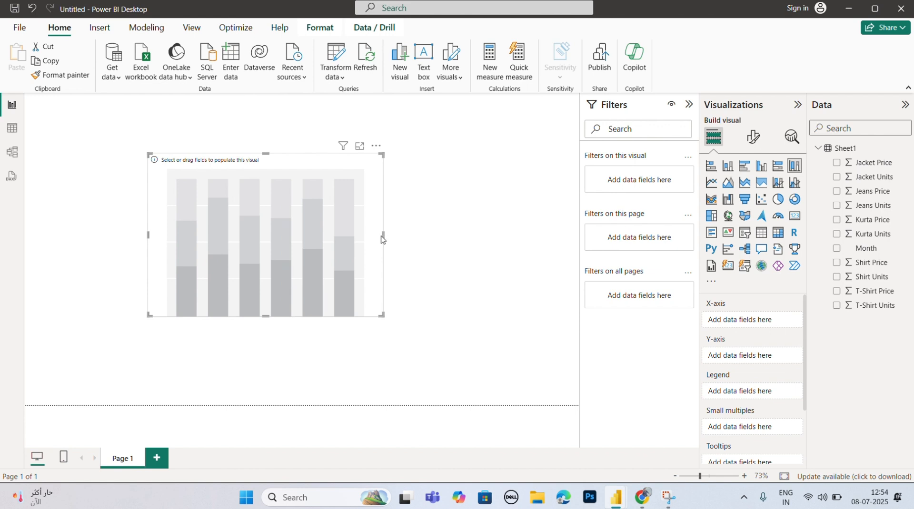
pyautogui.moveTo(386, 235); pyautogui.dragTo(433, 237)
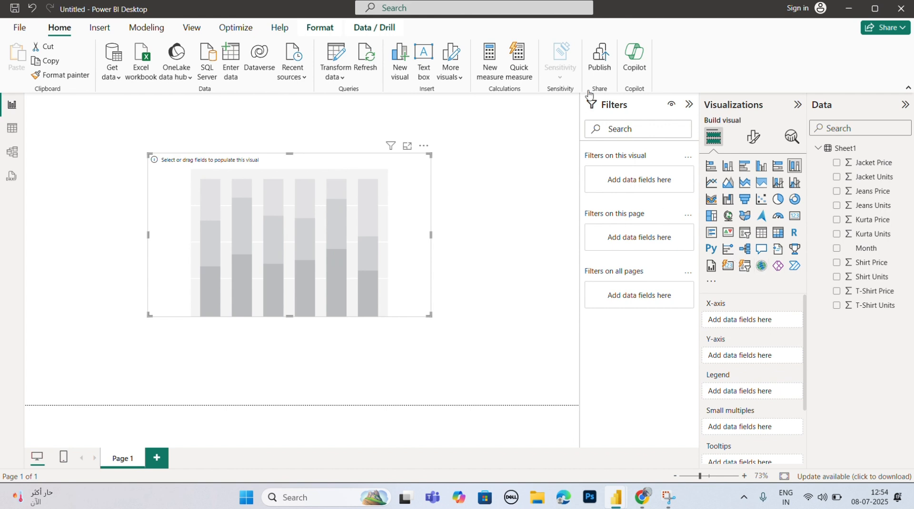
pyautogui.click(384, 18)
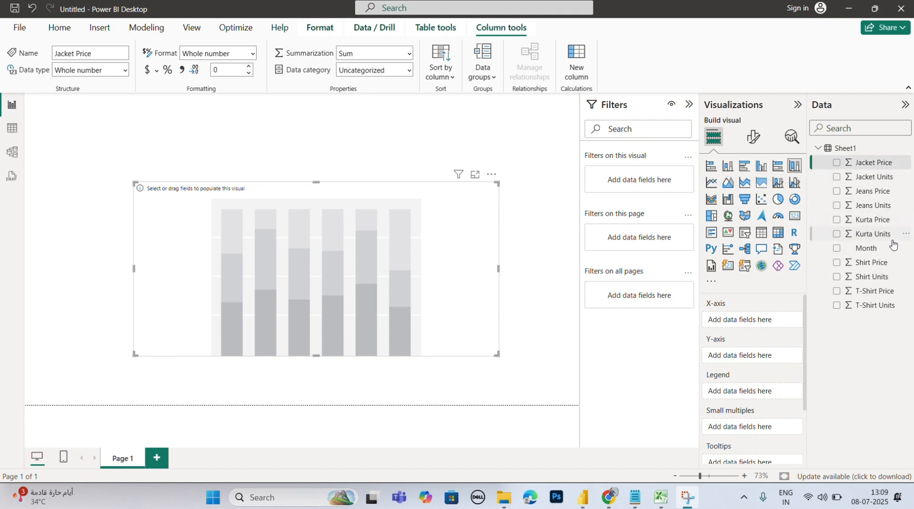
# Plot Jacket Price by Month with Jacket Units as the legend, and make the chart taller
pyautogui.moveTo(889, 250); pyautogui.dragTo(780, 322)
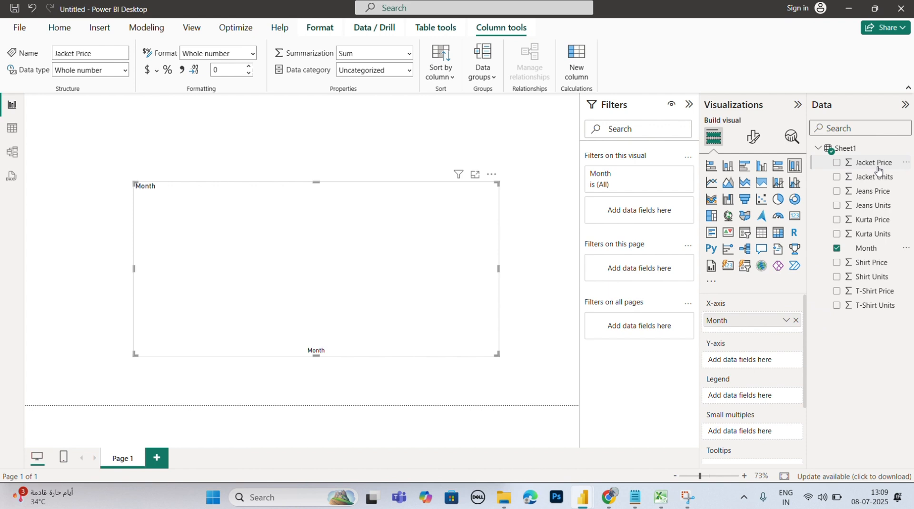
pyautogui.moveTo(878, 170); pyautogui.dragTo(777, 364)
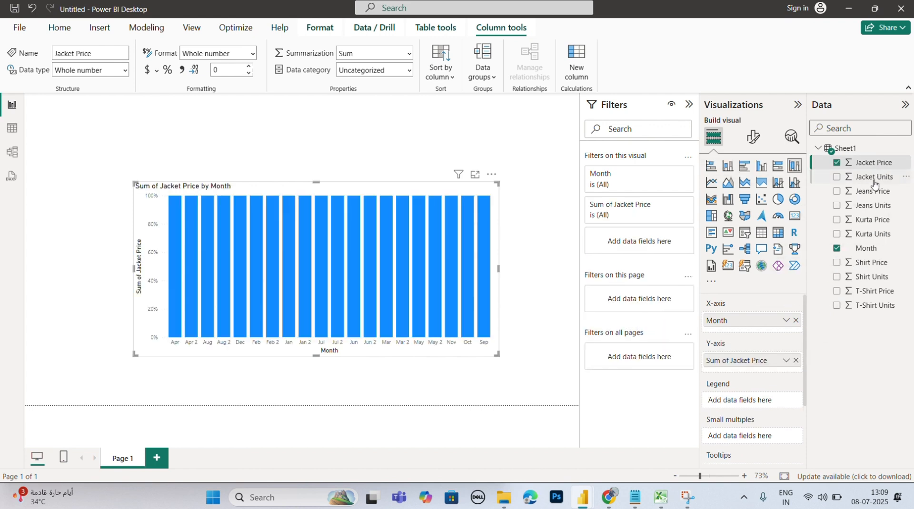
pyautogui.moveTo(873, 183); pyautogui.dragTo(770, 401)
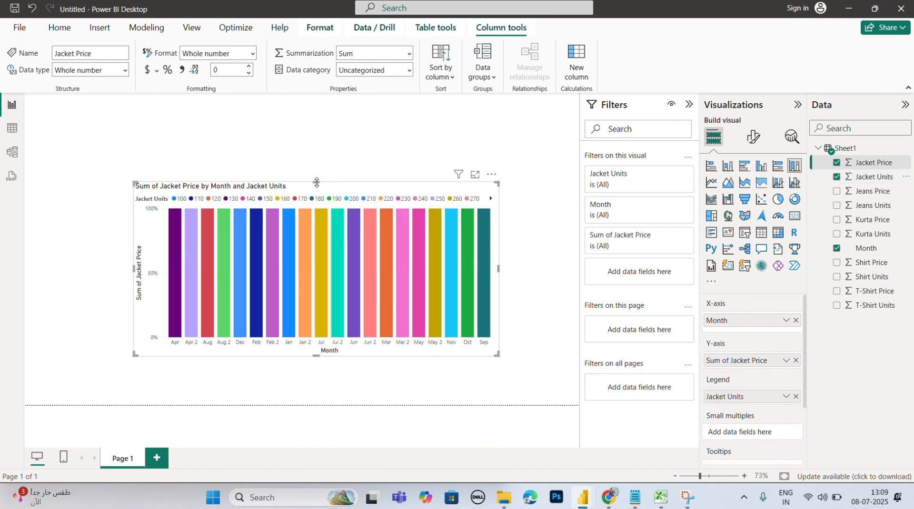
pyautogui.moveTo(316, 182); pyautogui.dragTo(316, 144)
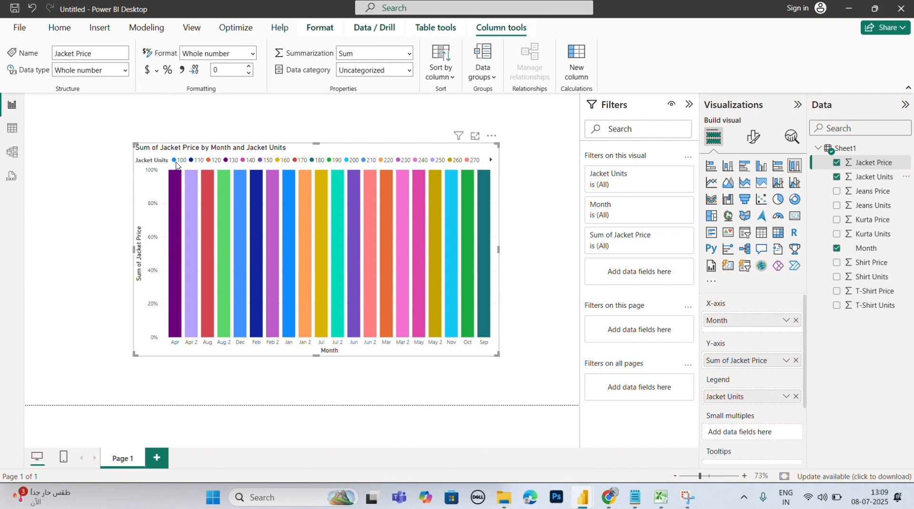
pyautogui.moveTo(291, 247)
# Turn on the chart's data labels and set their orientation to Vertical
pyautogui.click(754, 138)
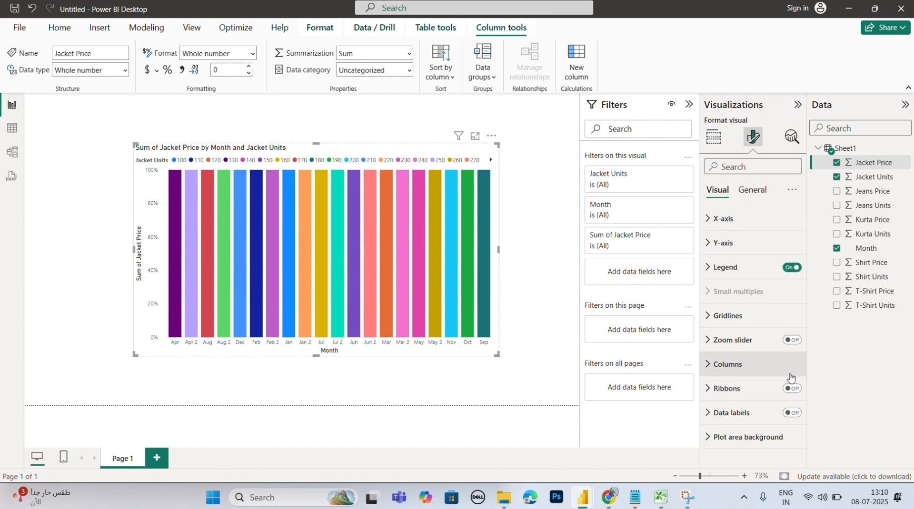
pyautogui.click(791, 413)
pyautogui.click(731, 421)
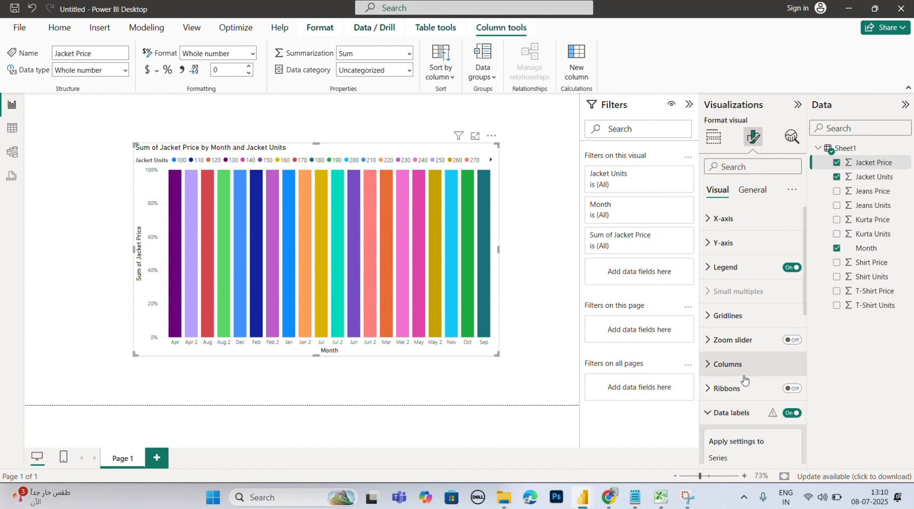
pyautogui.scroll(-3, 745, 376)
pyautogui.scroll(-3, 749, 357)
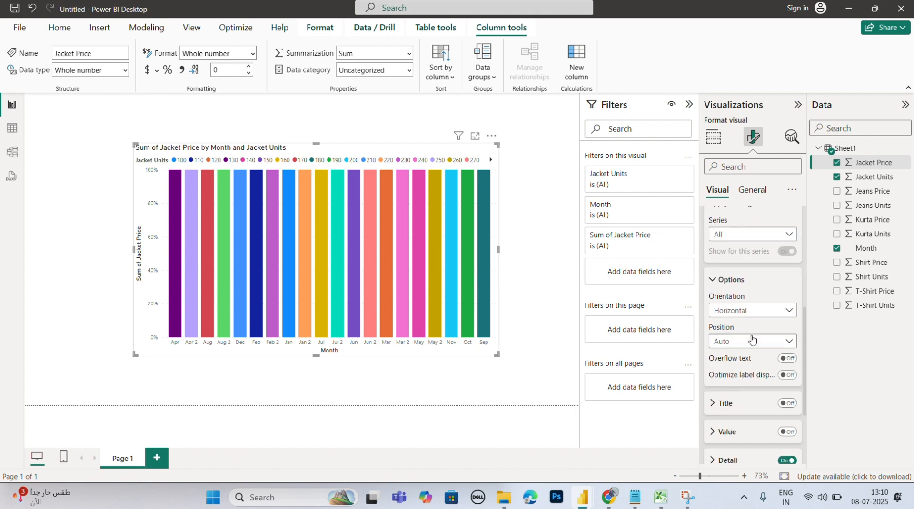
pyautogui.click(752, 311)
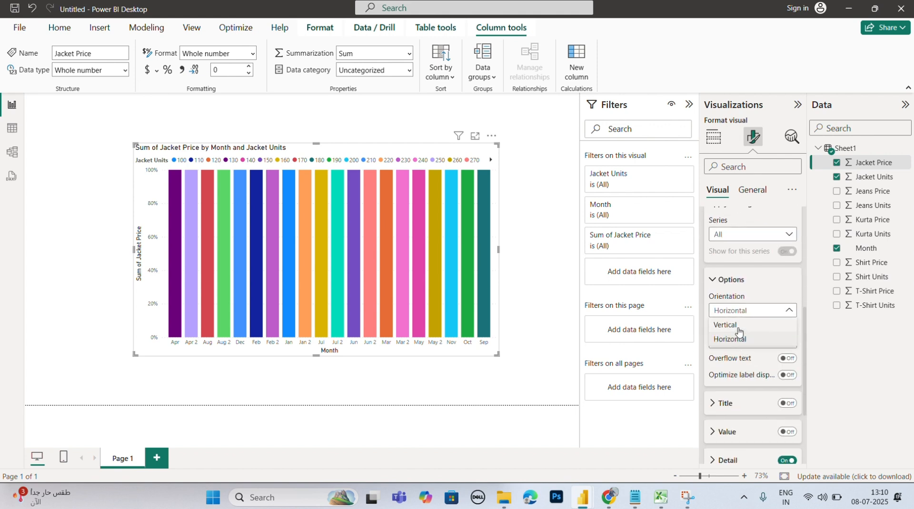
pyautogui.click(729, 325)
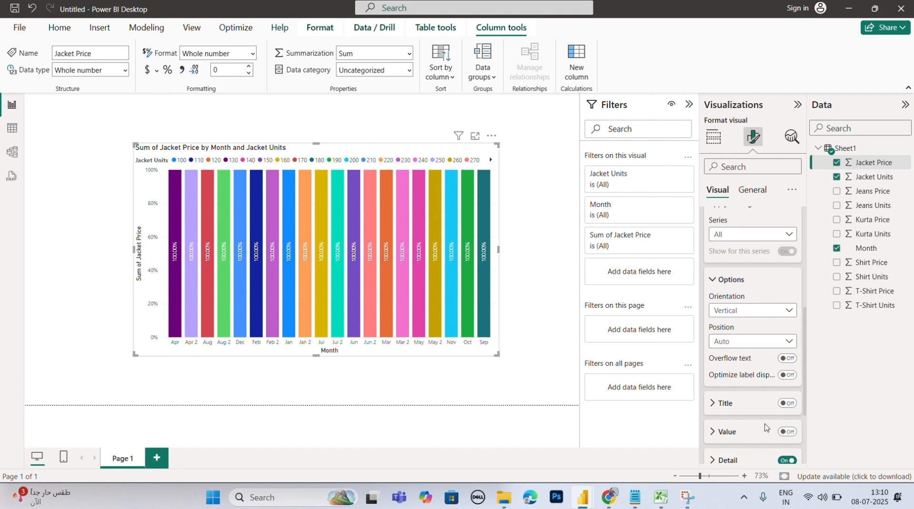
# Turn on the Value part of the data labels and expand its settings
pyautogui.click(786, 431)
pyautogui.scroll(-3, 745, 371)
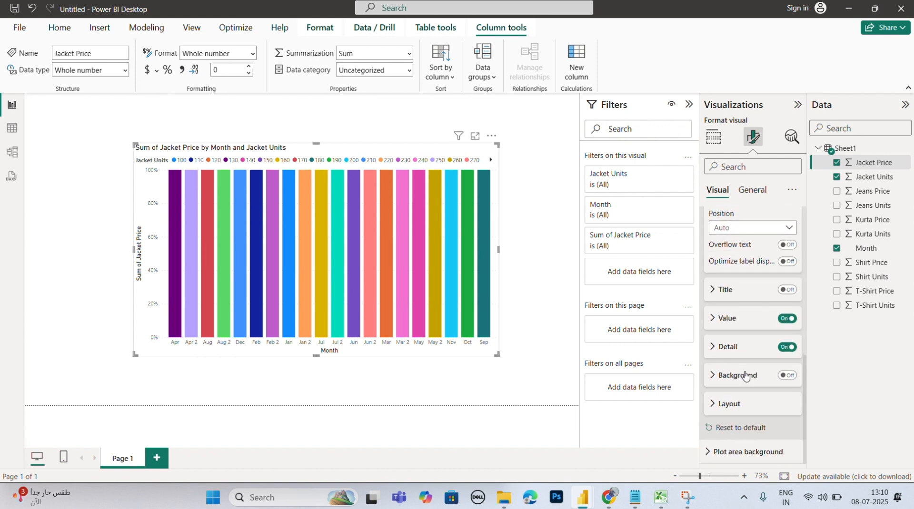
pyautogui.click(744, 328)
pyautogui.scroll(-2, 746, 333)
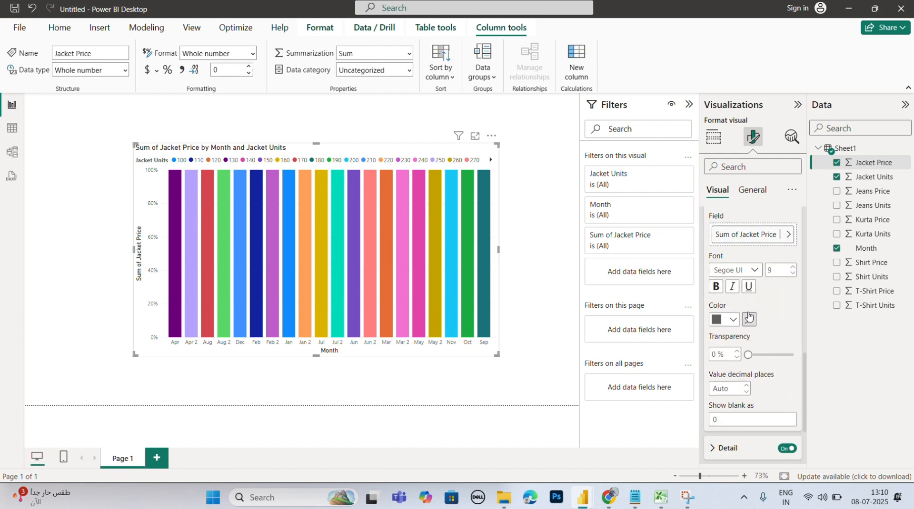
pyautogui.scroll(-3, 776, 317)
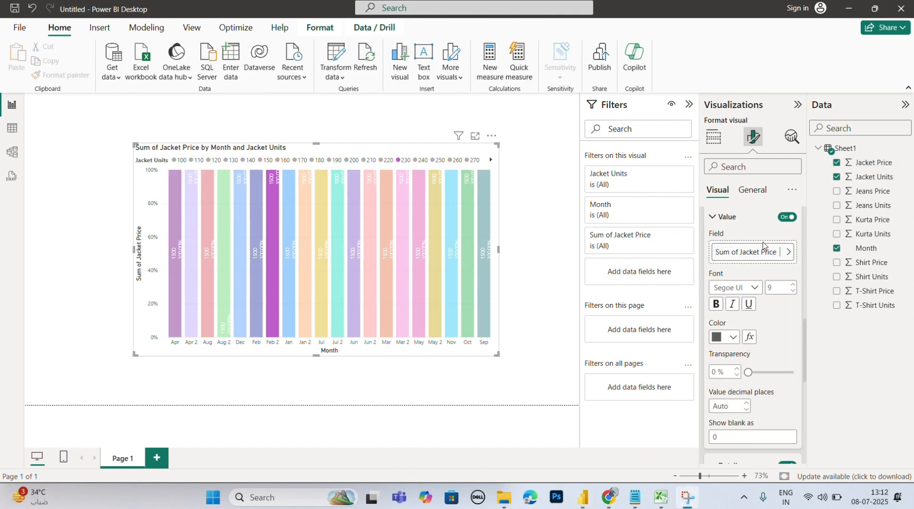
pyautogui.click(788, 252)
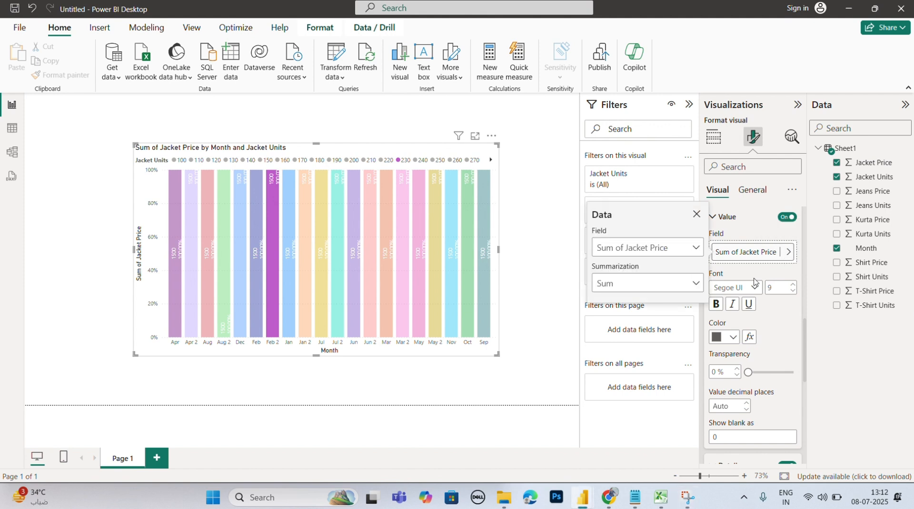
pyautogui.click(650, 283)
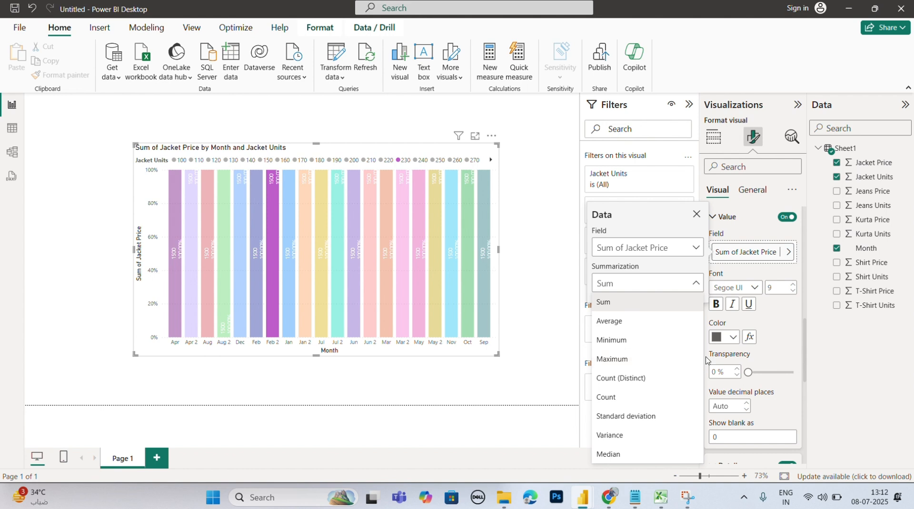
pyautogui.click(768, 325)
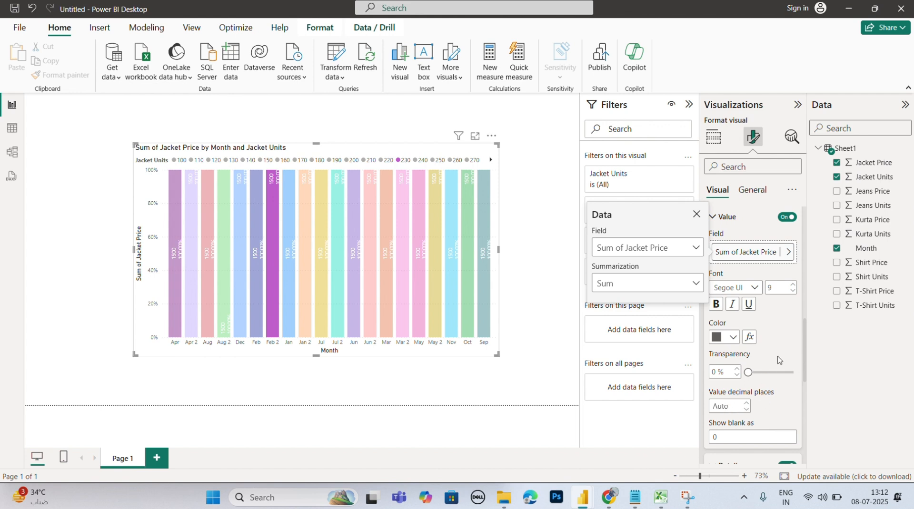
pyautogui.click(588, 455)
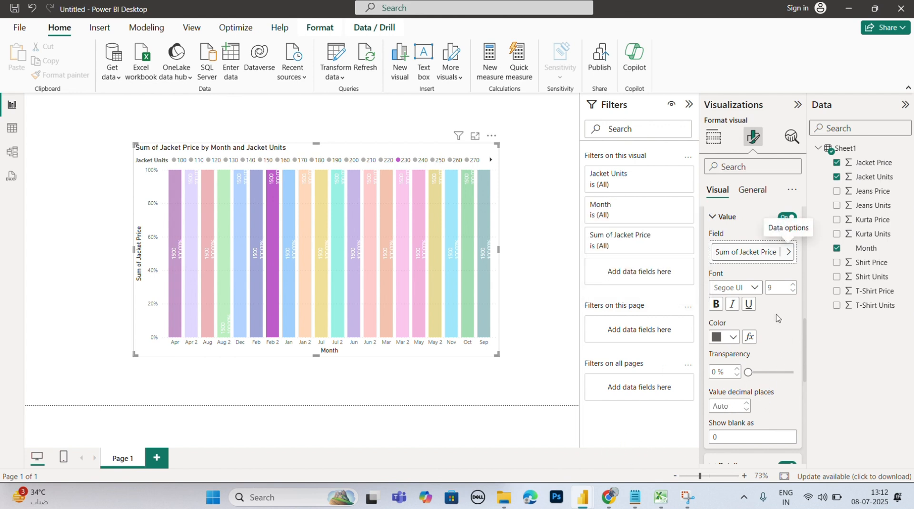
# Set the content of the data labels' Detail to Custom
pyautogui.scroll(-3, 778, 318)
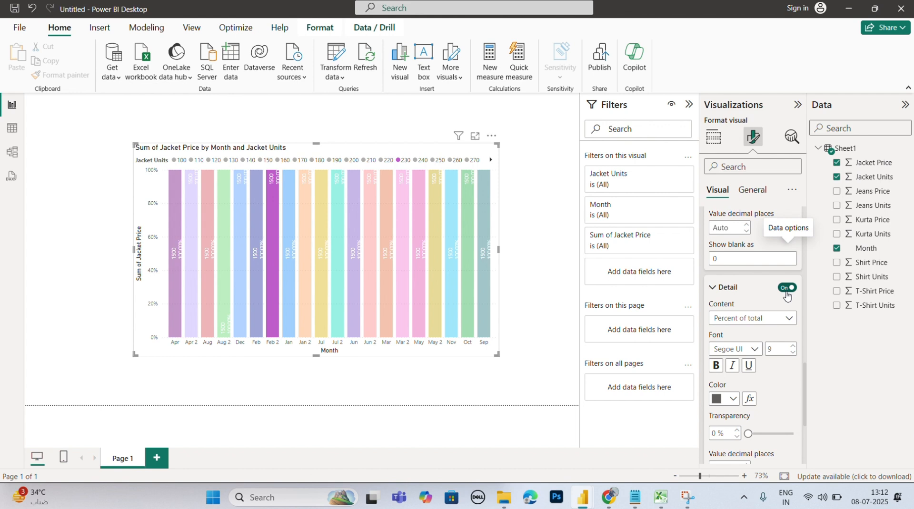
pyautogui.click(759, 321)
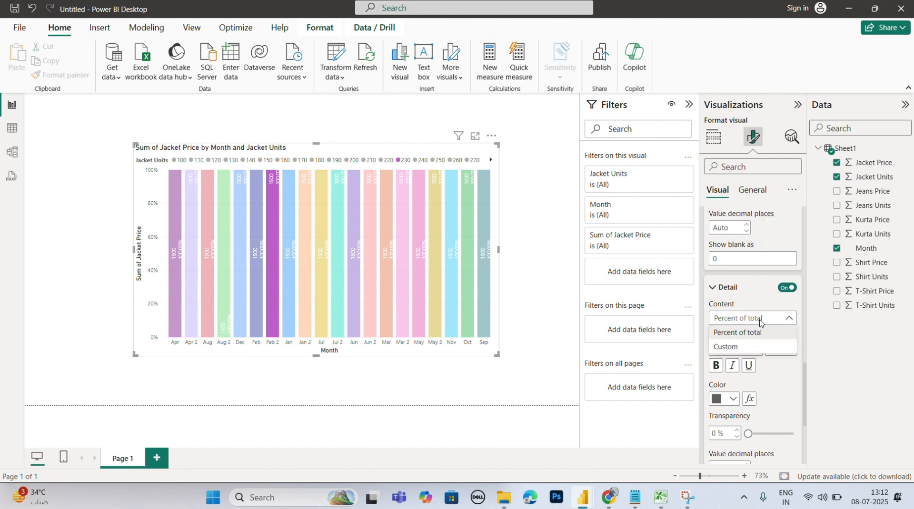
pyautogui.click(751, 347)
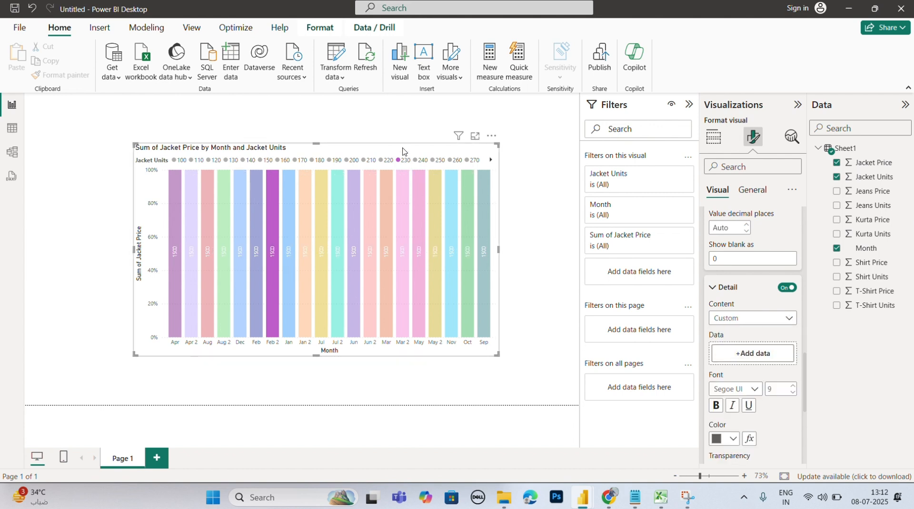
# Highlight individual Jacket Units series from the chart's legend, including 200, and clear the highlight to inspect all columns
pyautogui.click(309, 159)
pyautogui.click(353, 158)
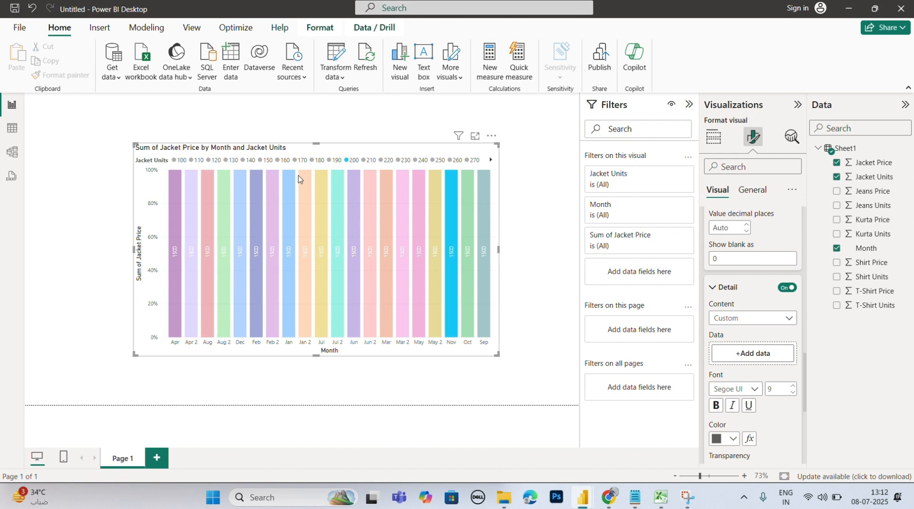
pyautogui.click(151, 211)
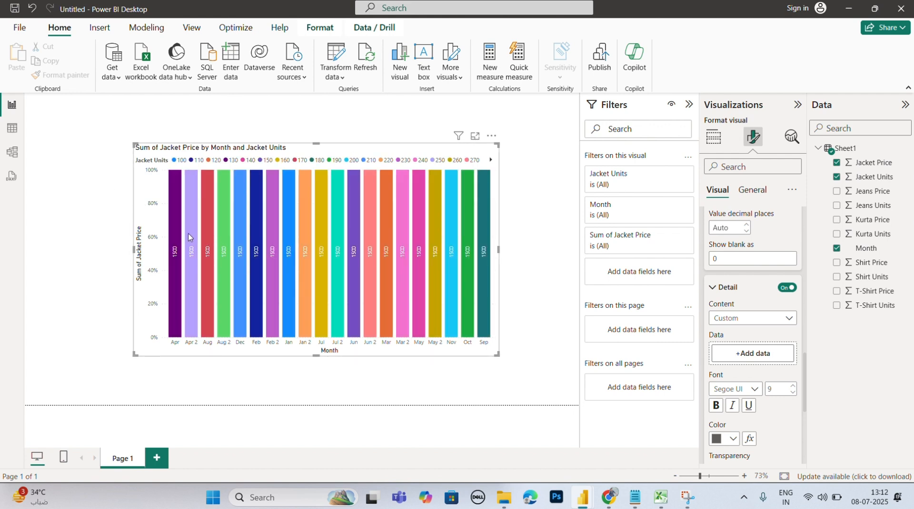
pyautogui.moveTo(185, 253)
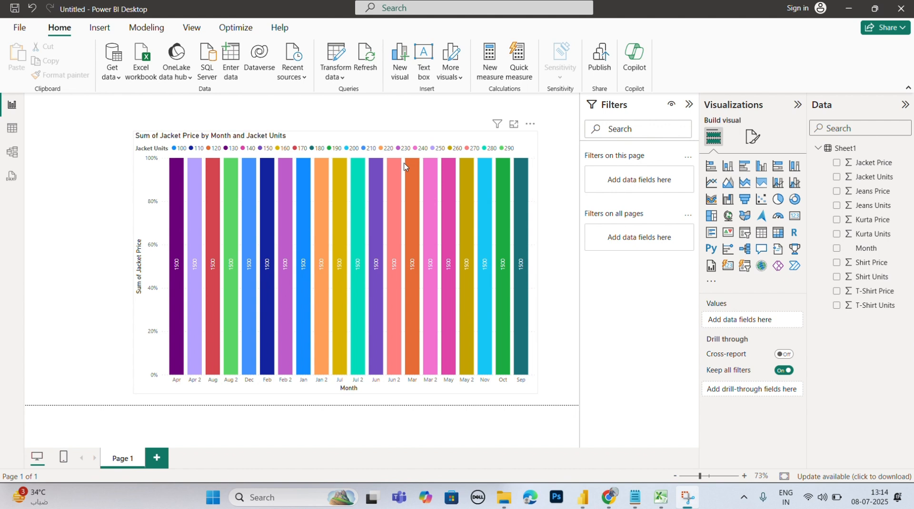
# Add a new calculated column to Sheet1 and name it jacketrevenu in its formula
pyautogui.click(147, 28)
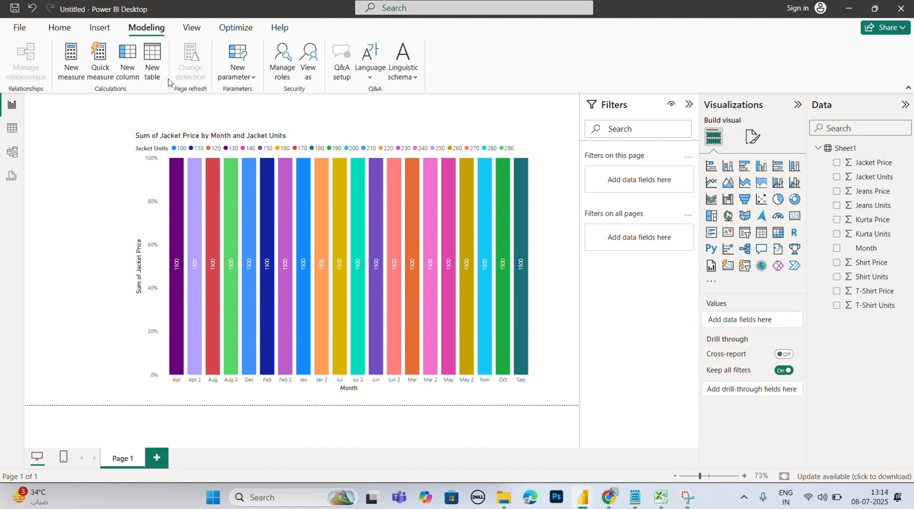
pyautogui.click(129, 62)
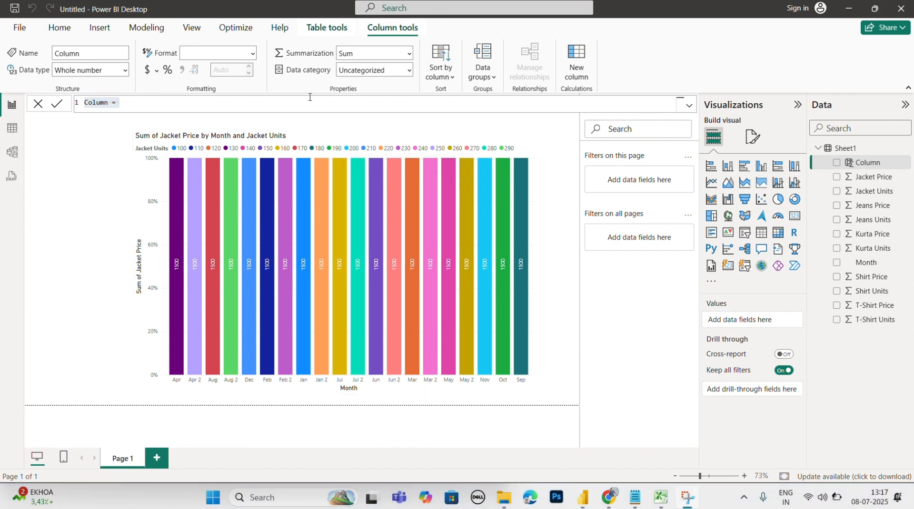
pyautogui.click(110, 107)
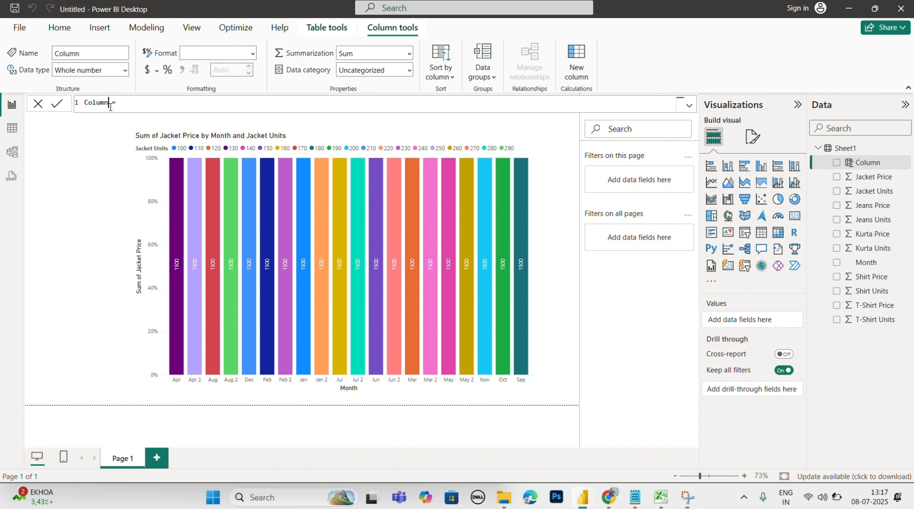
pyautogui.press('BackSpace')
pyautogui.press('BackSpace')
pyautogui.write('j')
pyautogui.write('acketrevenu')
# Define the jacketrevenu column as Sheet1[Jacket Units]*Sheet1[Jacket Price]
pyautogui.write('shee')
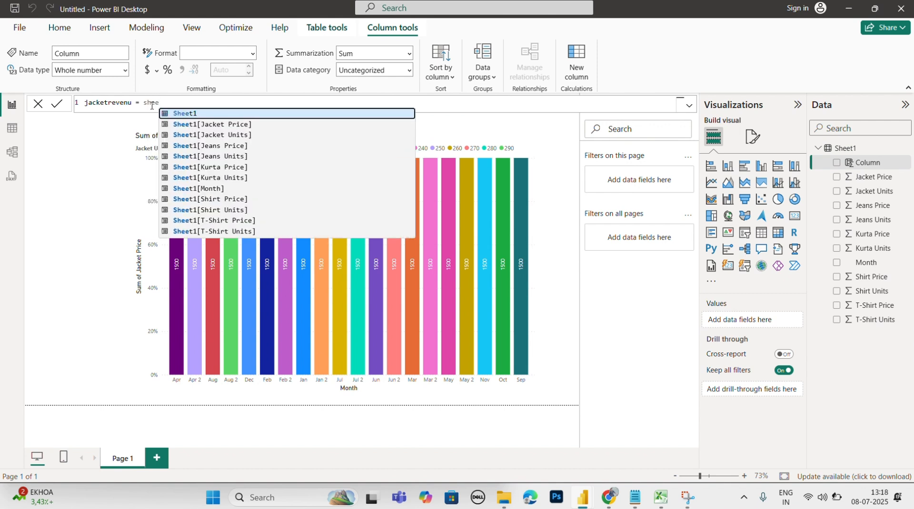
pyautogui.click(233, 139)
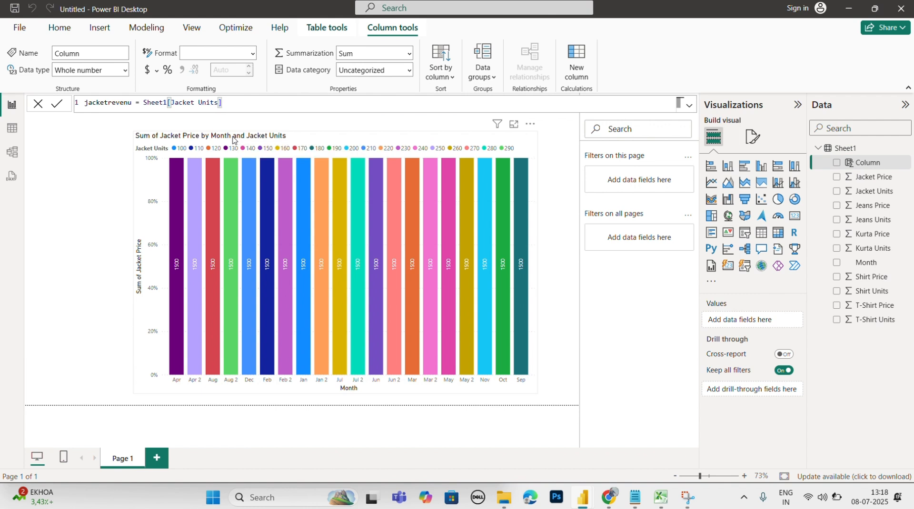
pyautogui.write('*x')
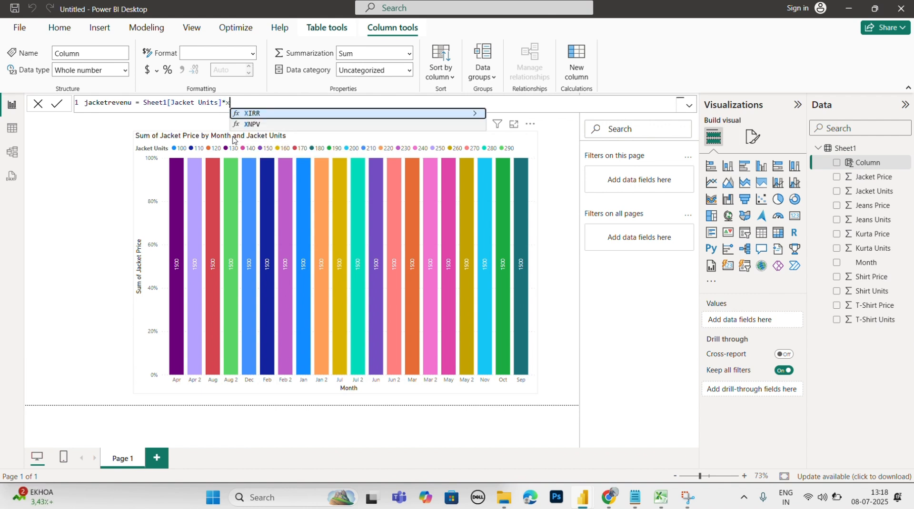
pyautogui.press('BackSpace')
pyautogui.write('s')
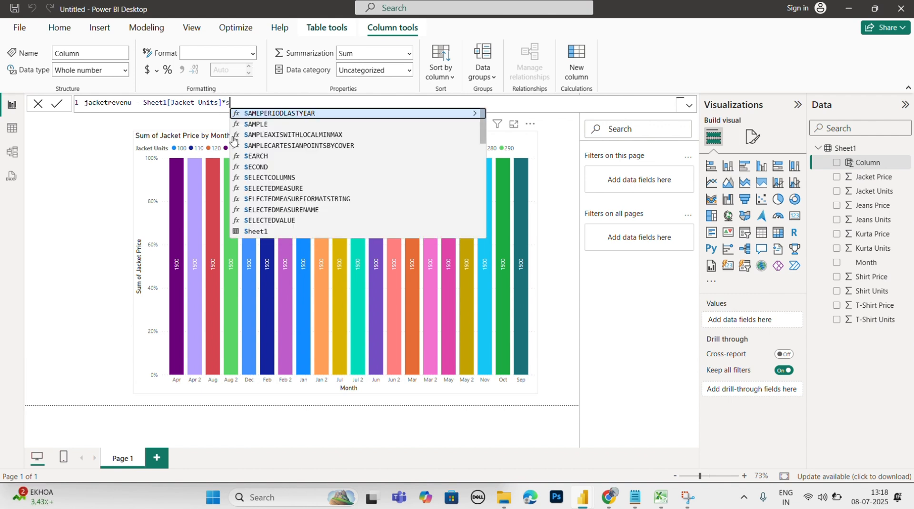
pyautogui.write('hee')
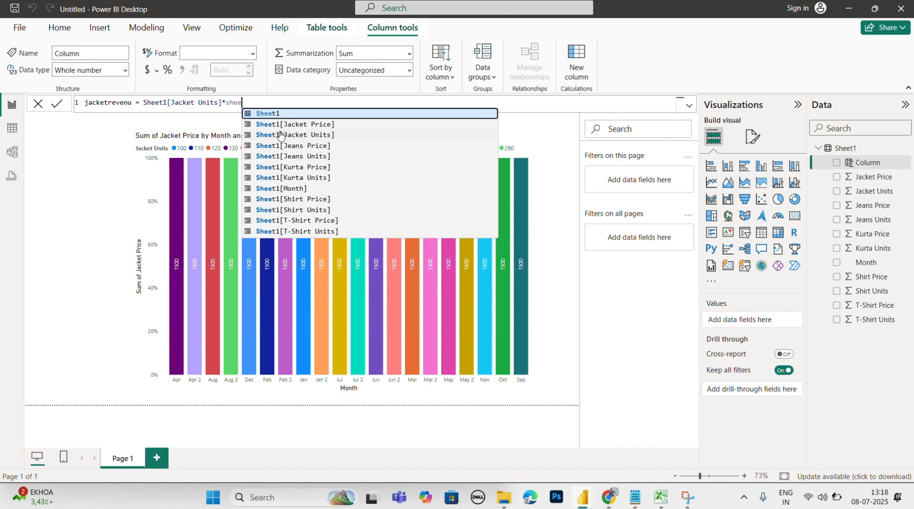
pyautogui.click(295, 125)
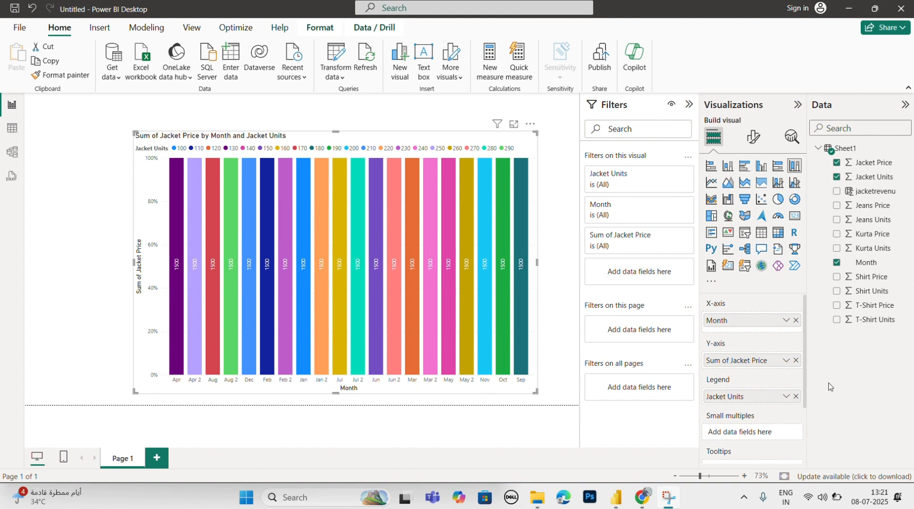
# Remove Month, Sum of Jacket Price and Jacket Units from the chart's X-axis, Y-axis and legend
pyautogui.click(795, 321)
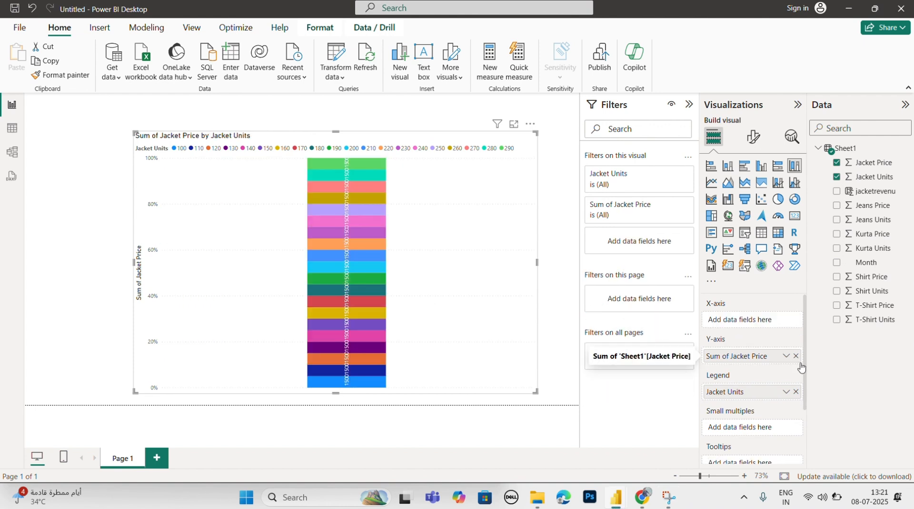
pyautogui.click(796, 356)
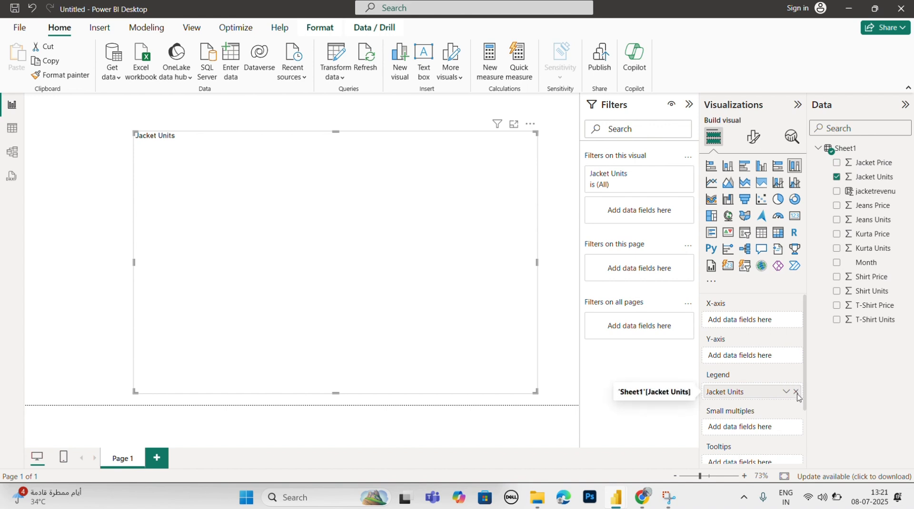
pyautogui.click(795, 392)
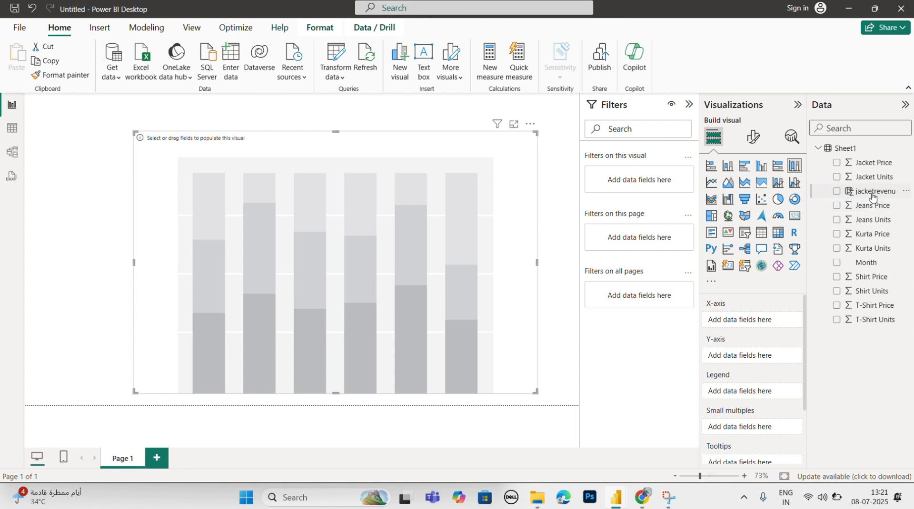
# Rebuild the chart with jacketrevenu on the Y-axis, Month on the X-axis and Jacket Units as legend, and widen it toward the page's left edge
pyautogui.moveTo(871, 196); pyautogui.dragTo(764, 357)
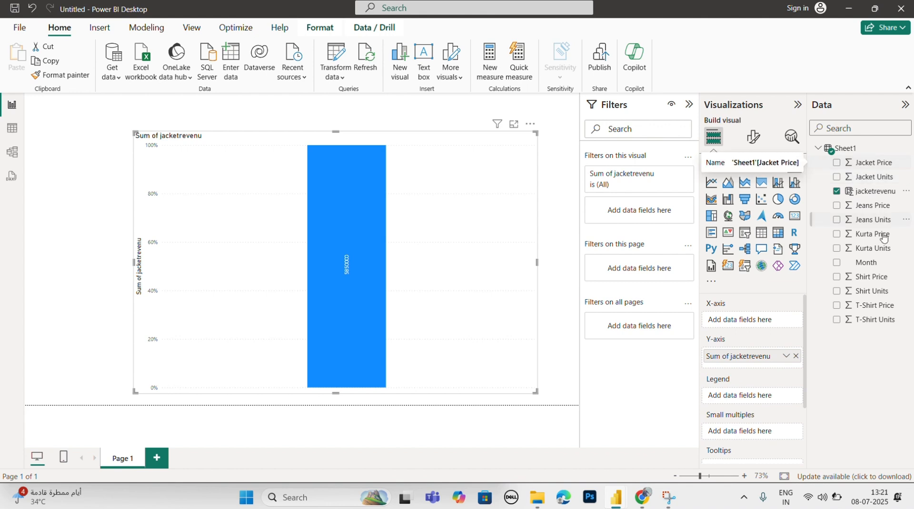
pyautogui.moveTo(866, 263); pyautogui.dragTo(764, 320)
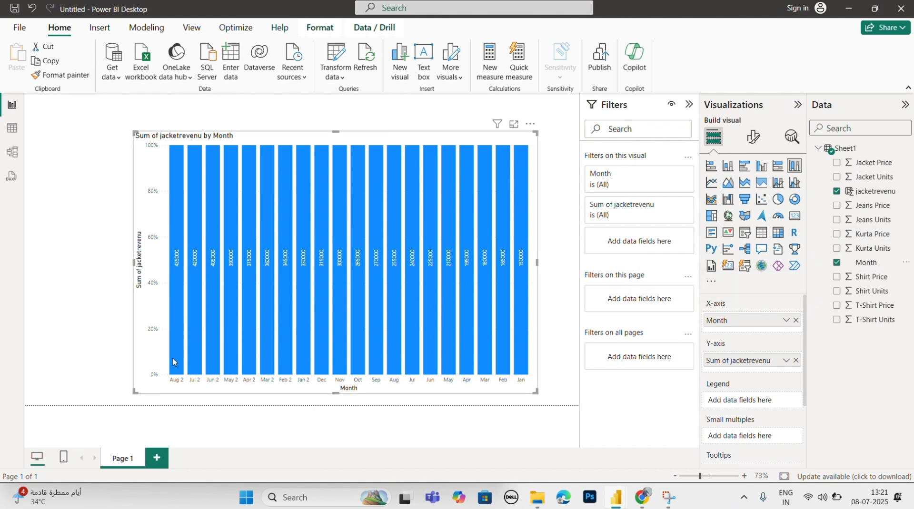
pyautogui.moveTo(175, 361)
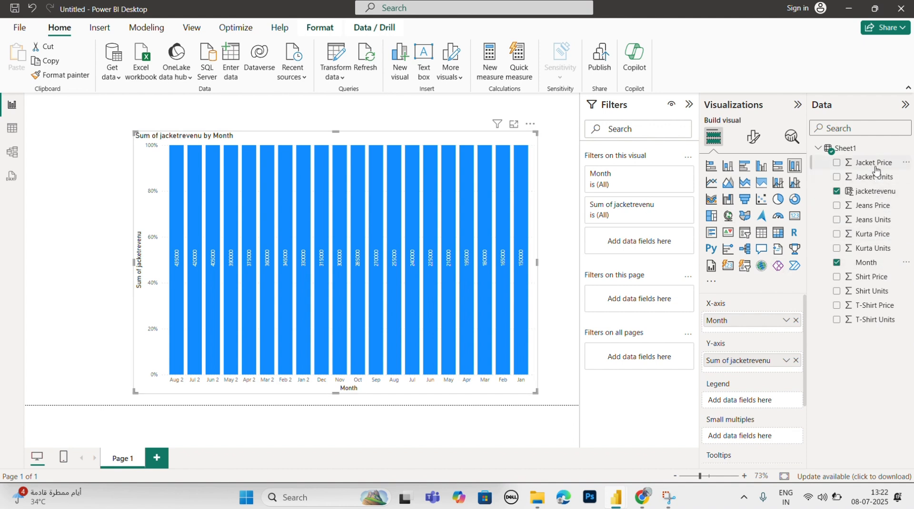
pyautogui.moveTo(873, 184); pyautogui.dragTo(760, 399)
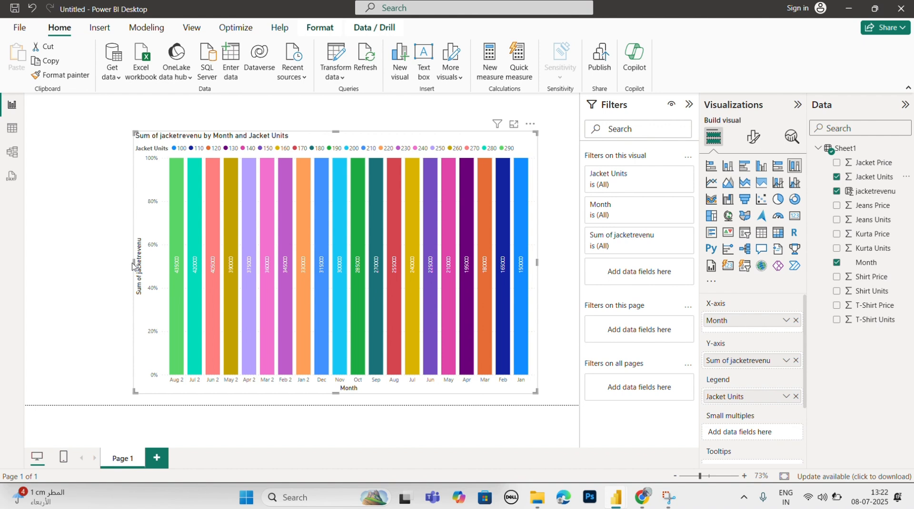
pyautogui.moveTo(134, 263); pyautogui.dragTo(76, 262)
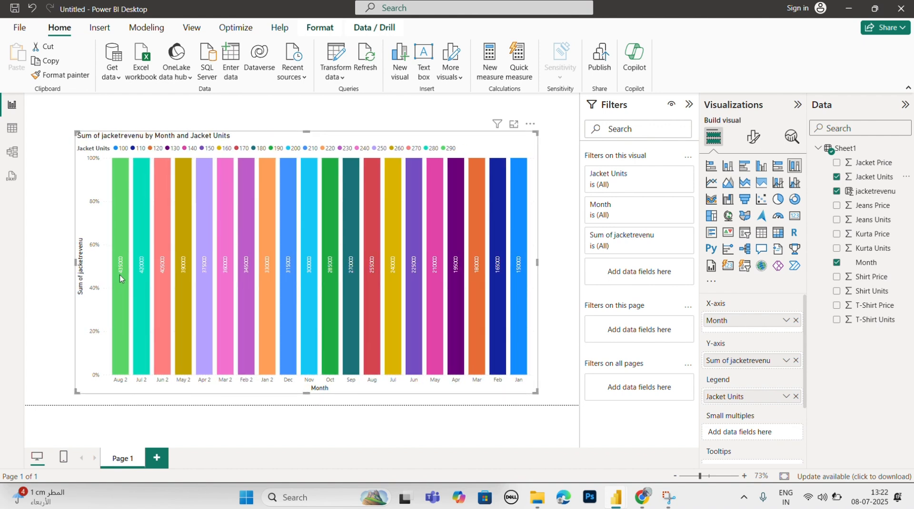